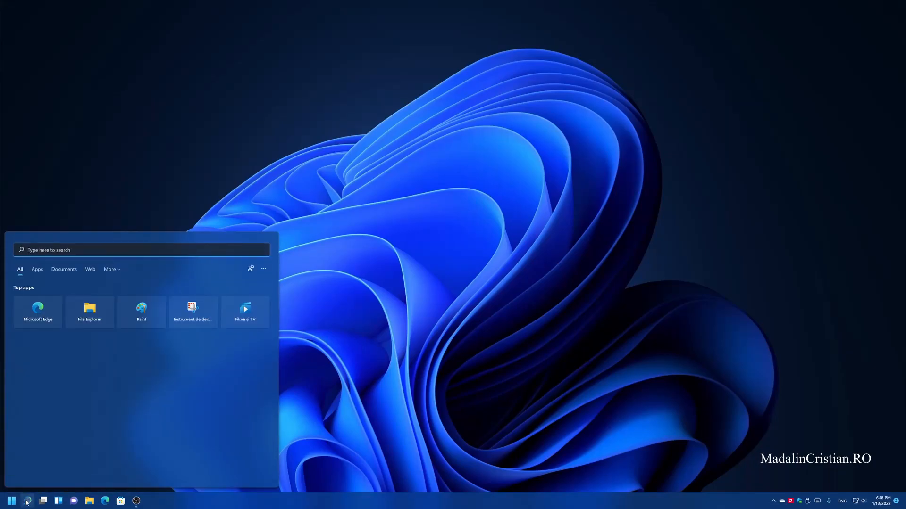
Search Start for 'hyper' and launch Hyper-V Manager
text(hy)
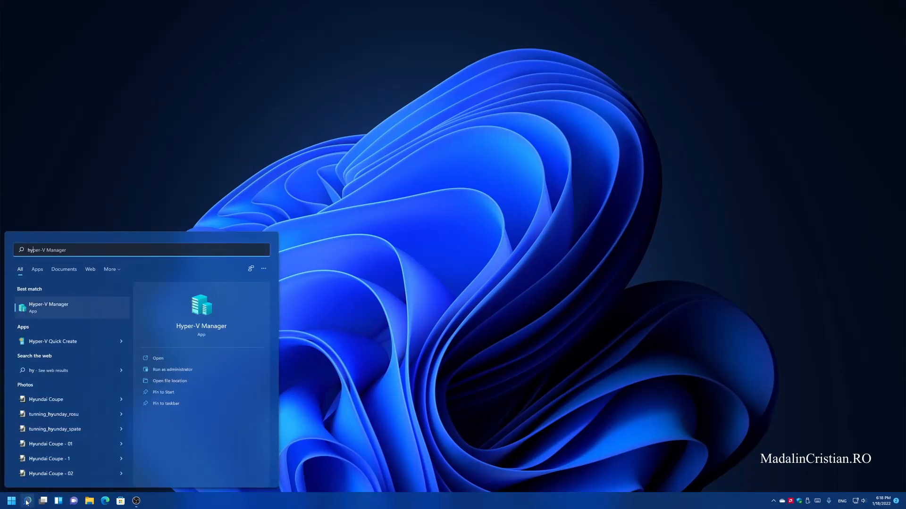
text(per)
key(BackSpace)
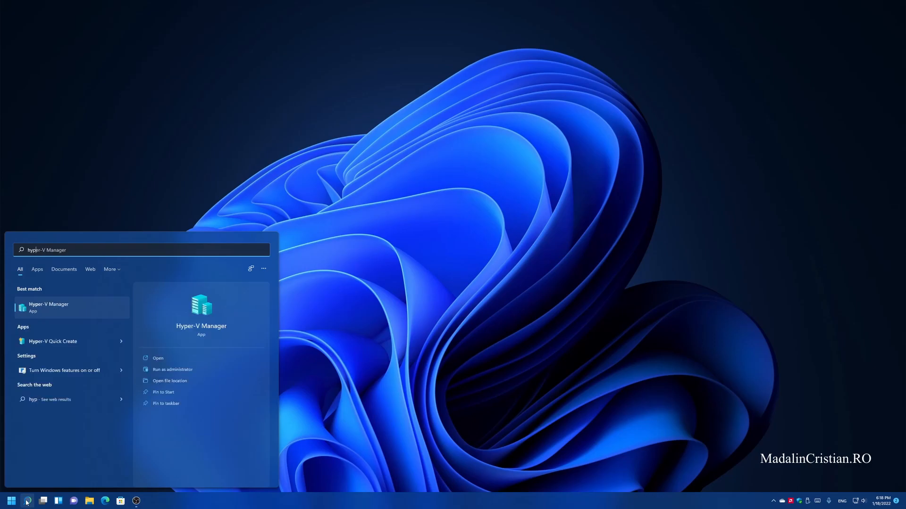
key(Return)
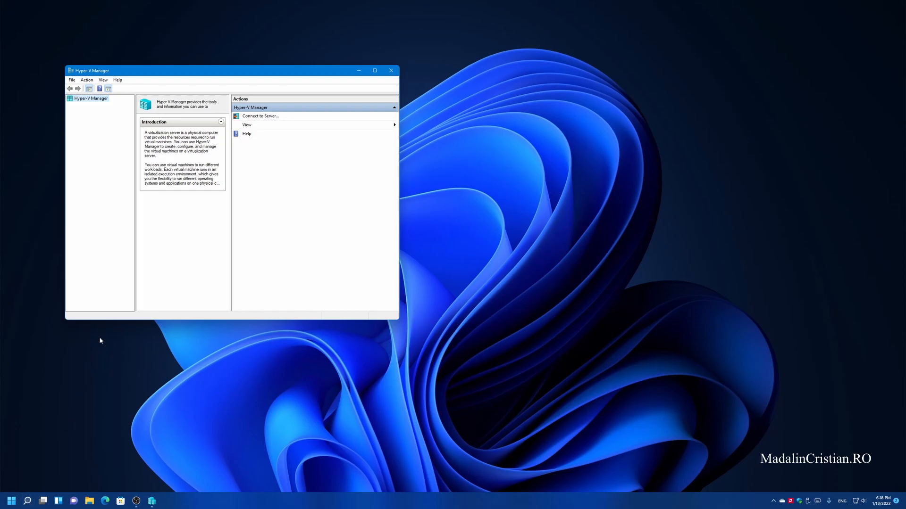
Connect Hyper-V Manager to the local computer and maximize its window
click(259, 116)
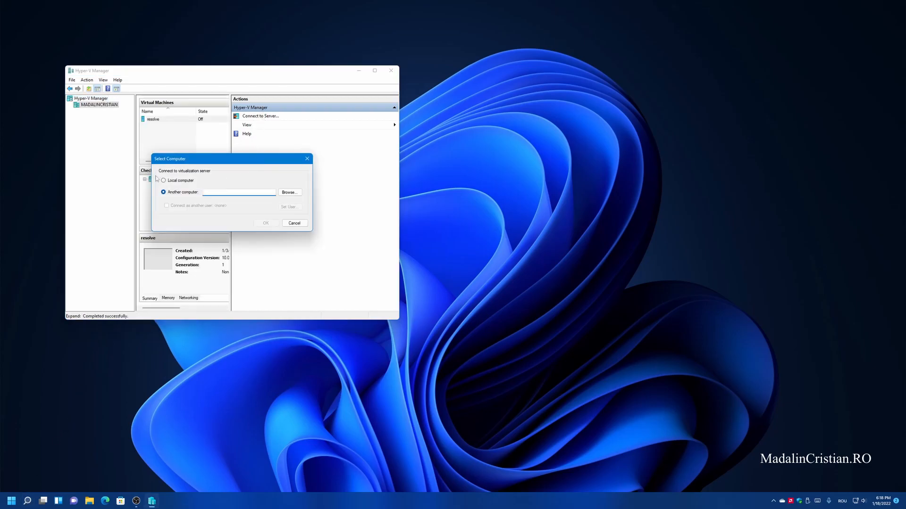
click(188, 181)
click(260, 222)
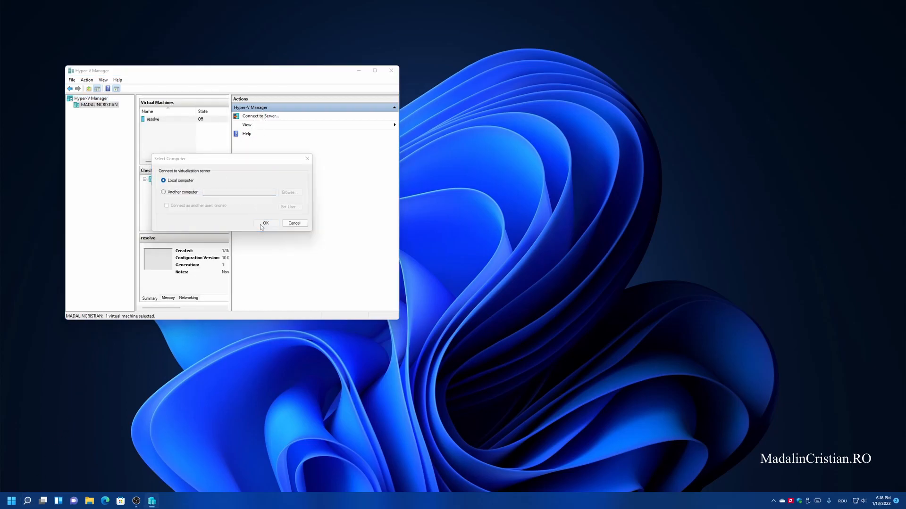
click(375, 71)
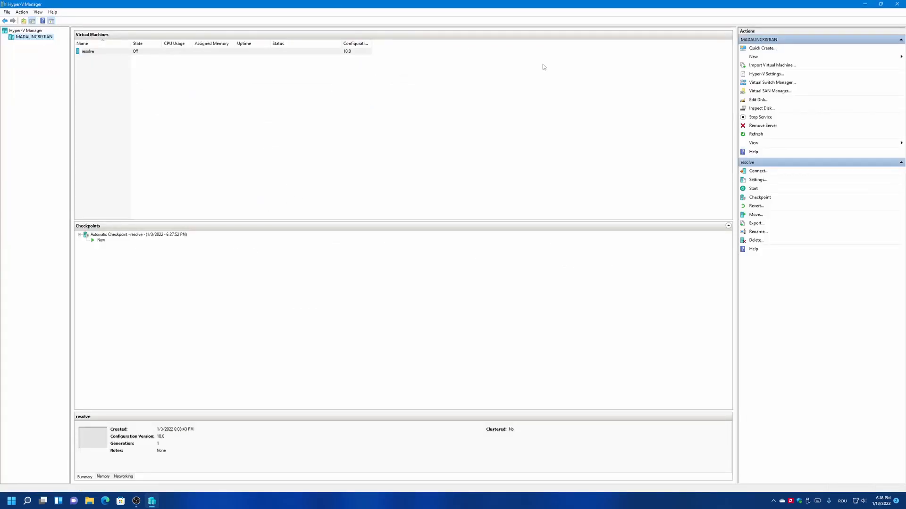
Start the New Virtual Machine Wizard and name the VM 'Ubuntu Server'
click(755, 57)
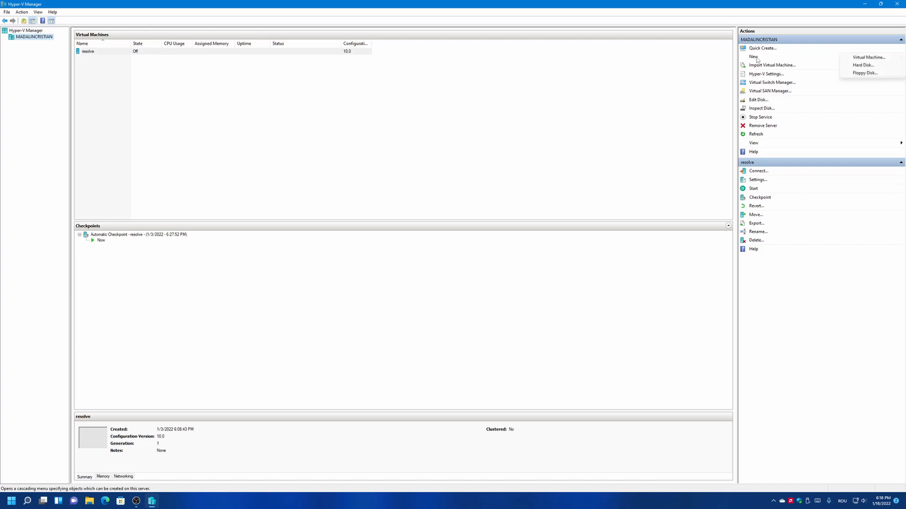
click(874, 57)
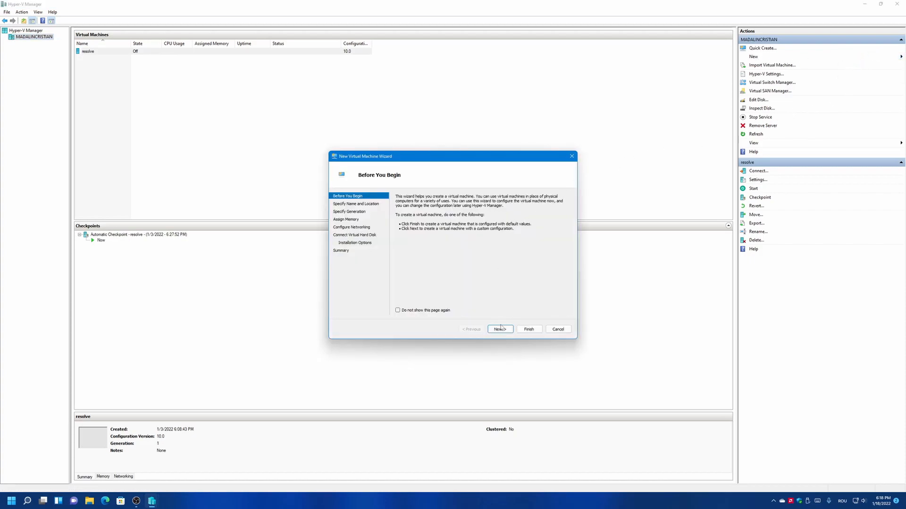
click(500, 329)
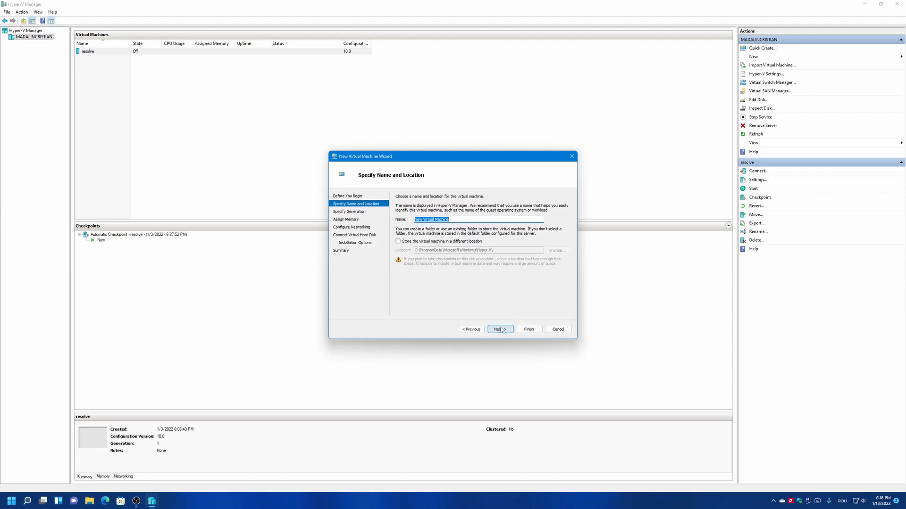
text(Ubuntu Server)
Choose Generation 2 for the VM and move on to memory assignment
click(499, 330)
click(411, 228)
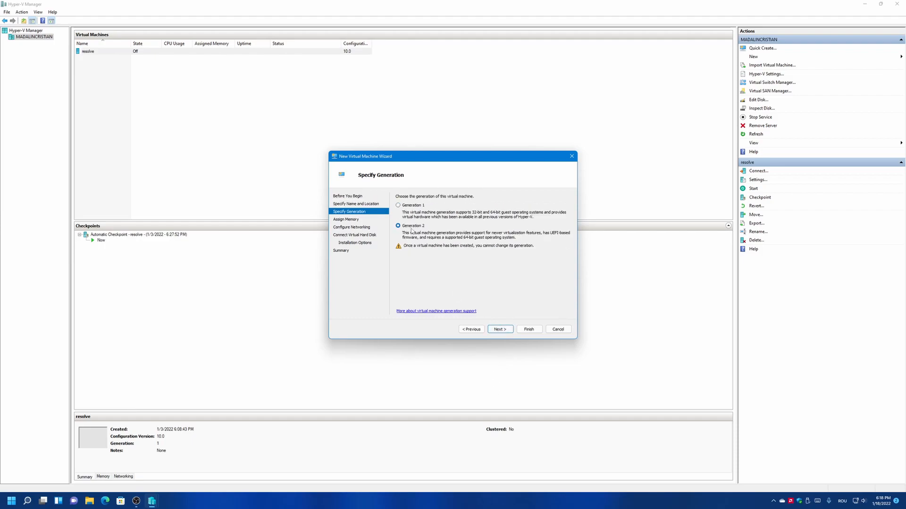
click(498, 330)
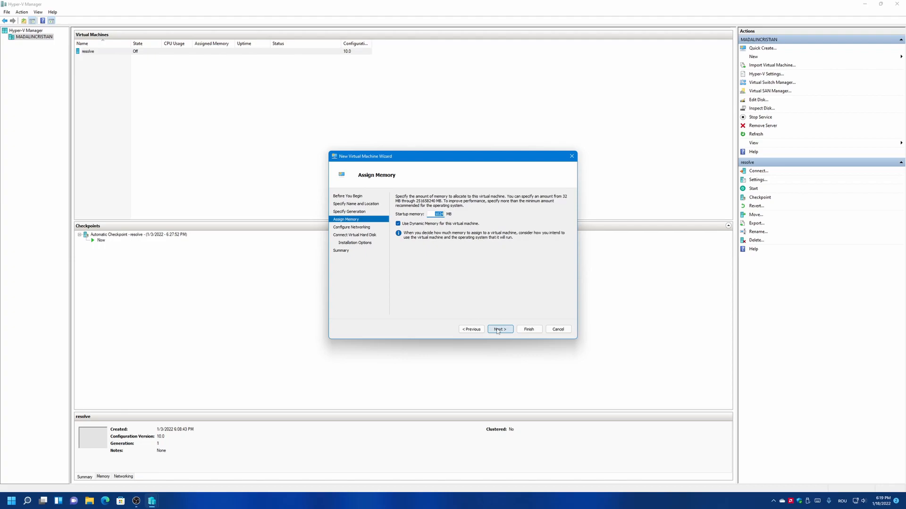
Assign 8096 MB of memory and connect the VM to the Default Switch
text(8)
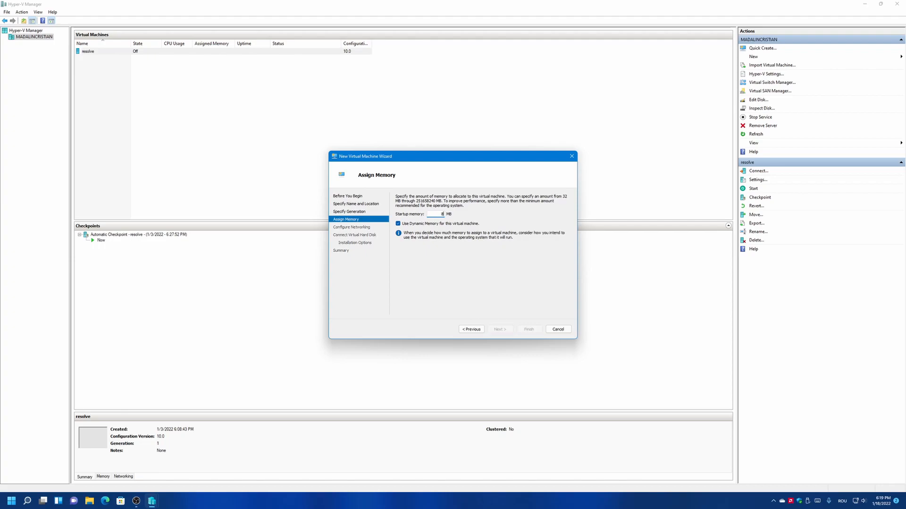
text(0)
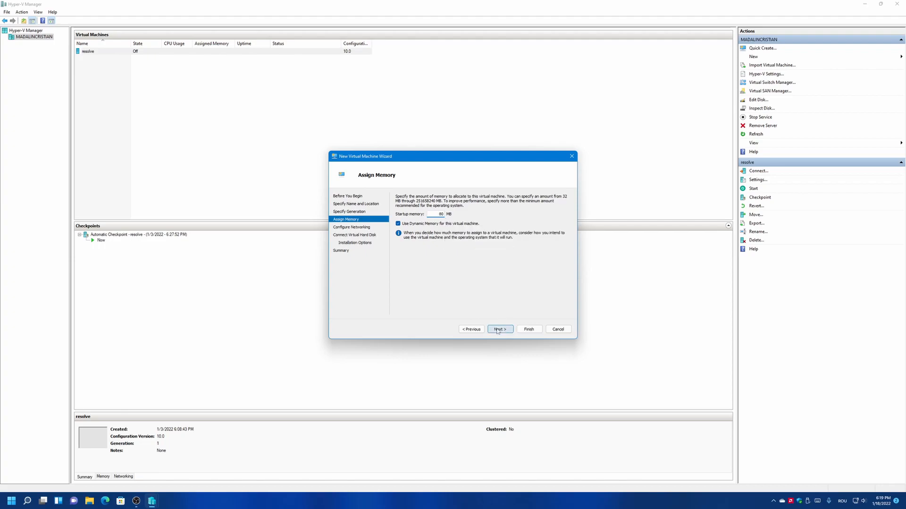
text(96)
click(500, 329)
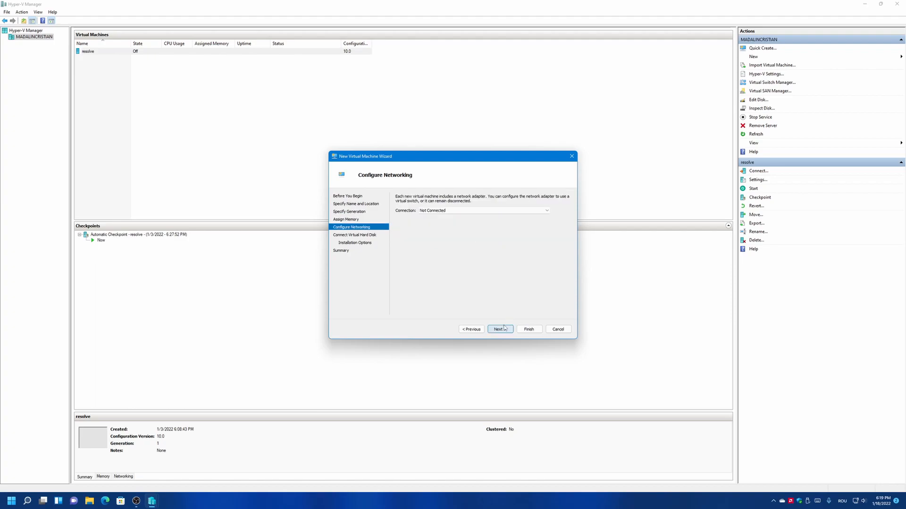
click(476, 211)
click(472, 222)
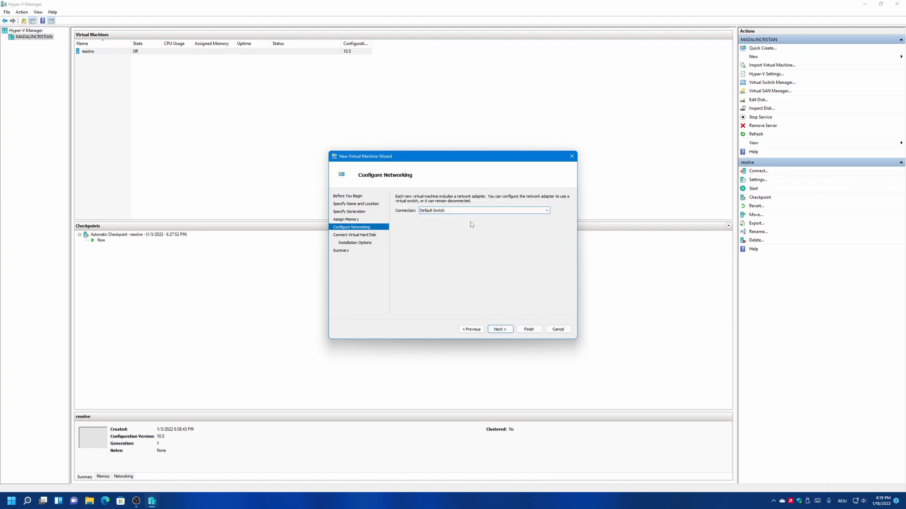
click(503, 329)
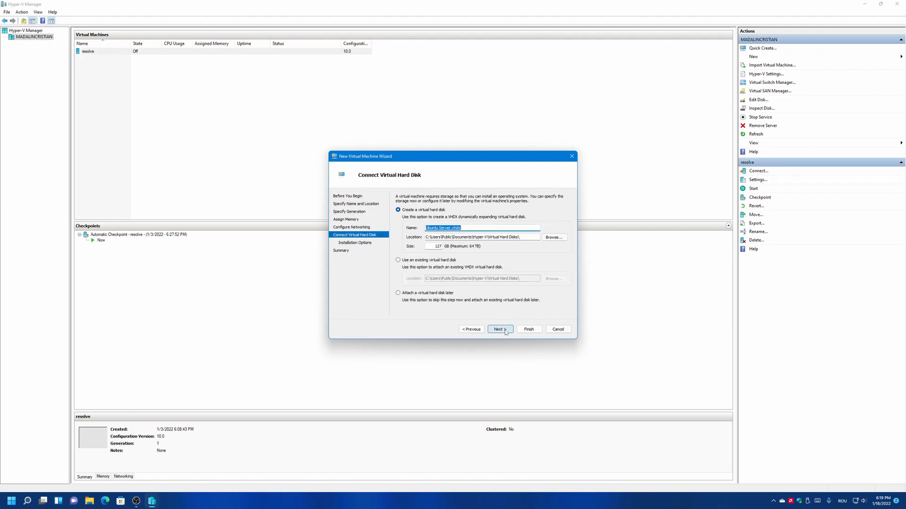
Set a 30 GB virtual disk, keep the Ubuntu ISO, and finish creating the VM
double_click(442, 247)
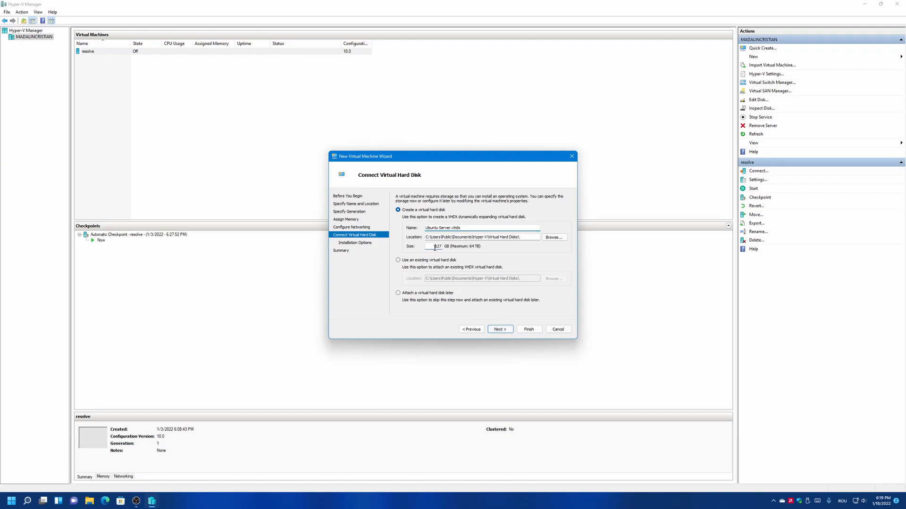
text(30)
click(500, 330)
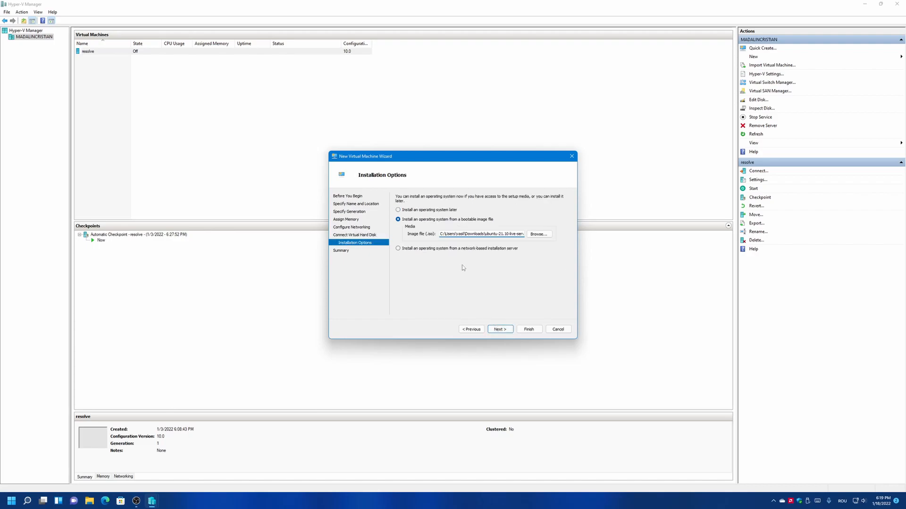
click(503, 330)
click(528, 330)
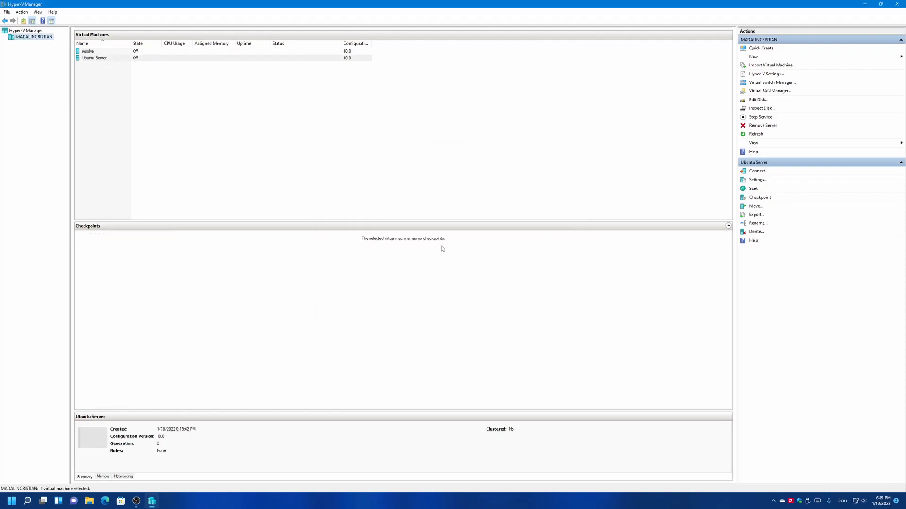
Give the Ubuntu Server VM 24 virtual processors and apply the change
right_click(94, 58)
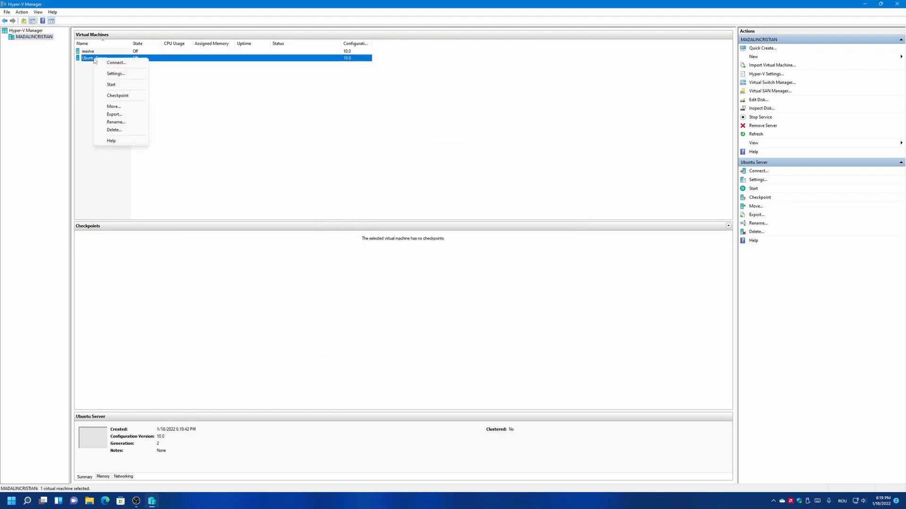
click(112, 75)
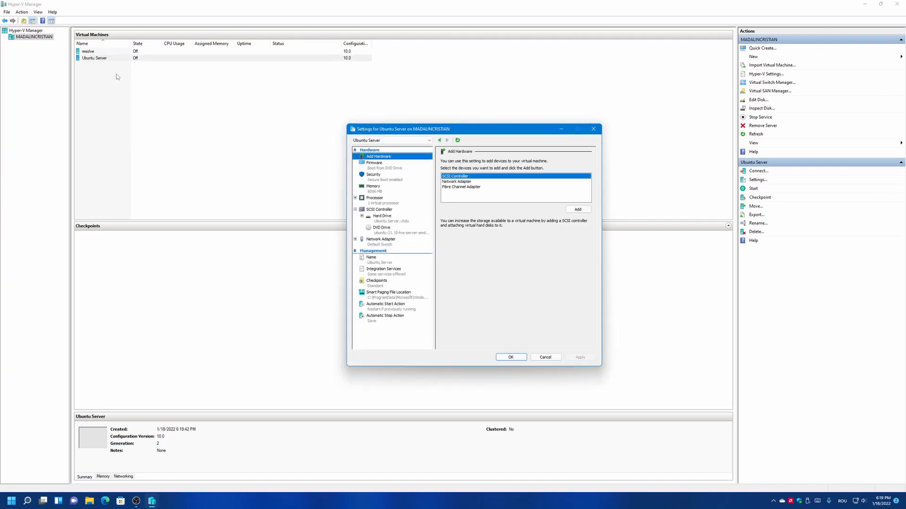
click(390, 200)
click(520, 173)
click(521, 173)
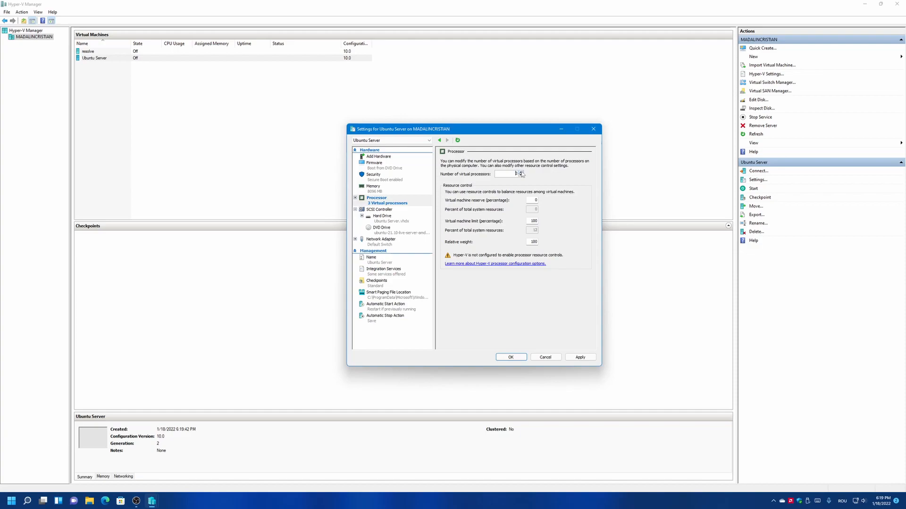
click(520, 173)
click(521, 172)
click(580, 357)
Turn off Secure Boot, enable the Trusted Platform Module, and save the settings
click(396, 183)
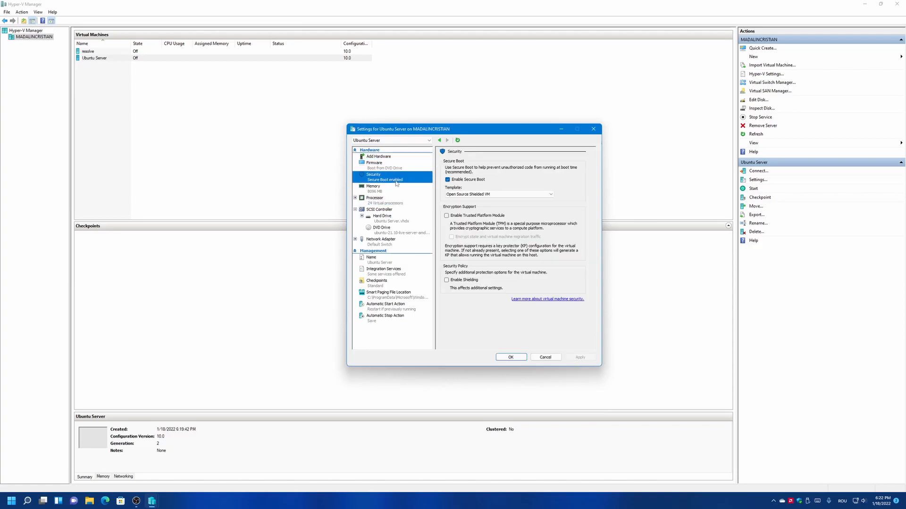
click(449, 180)
click(446, 215)
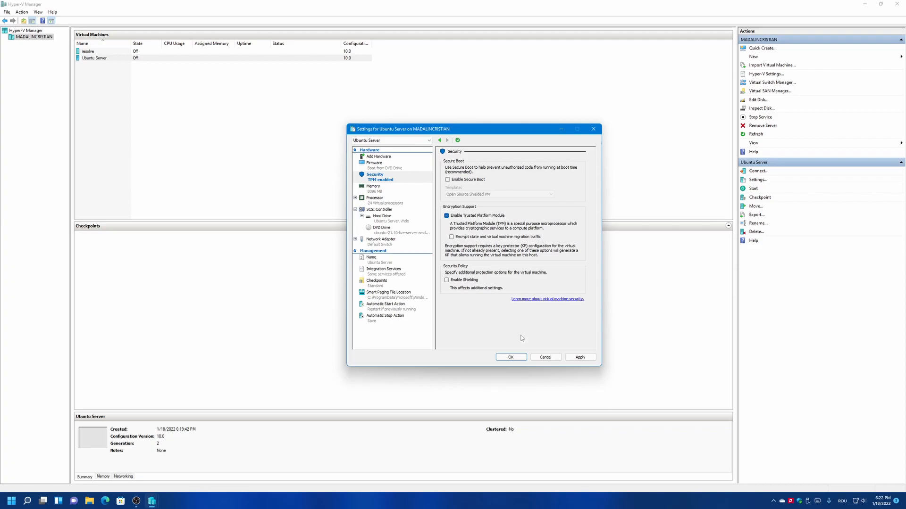
click(581, 357)
click(518, 358)
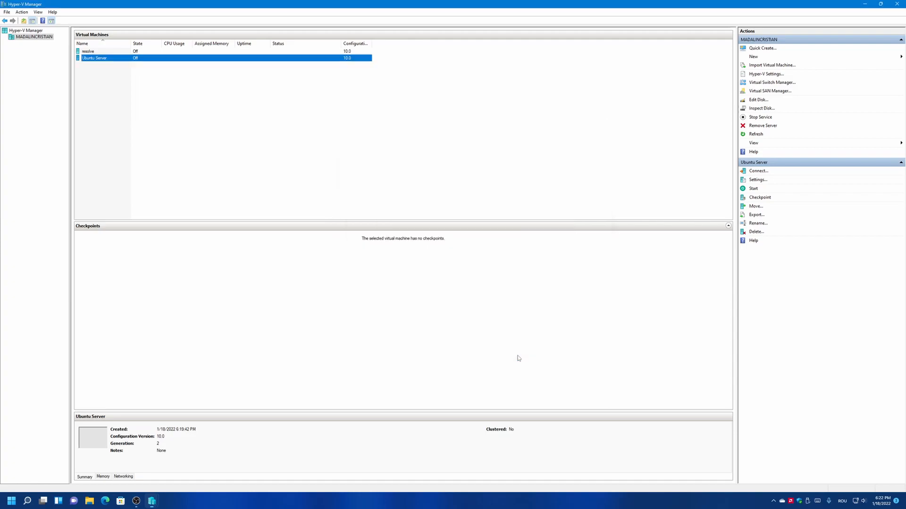
Connect to and start the Ubuntu Server VM full-screen, booting the 'Ubuntu Server' GRUB entry
double_click(103, 59)
click(506, 212)
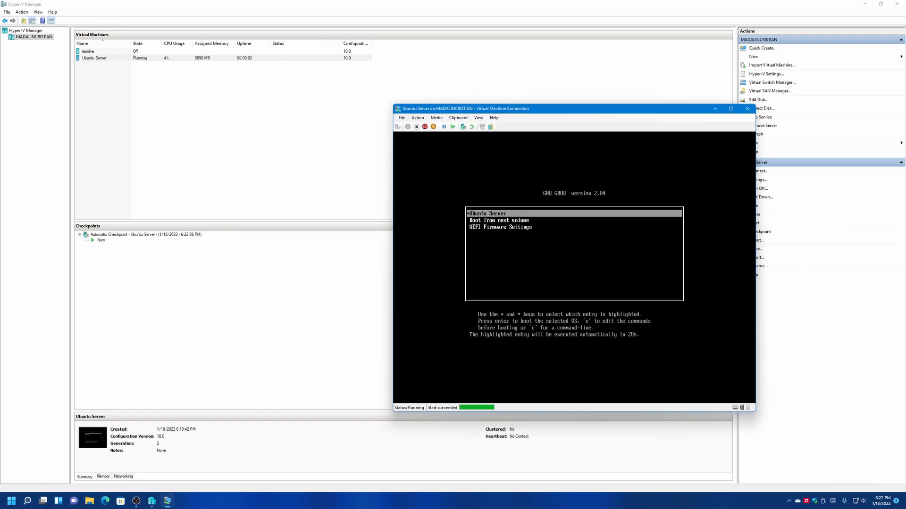
click(731, 109)
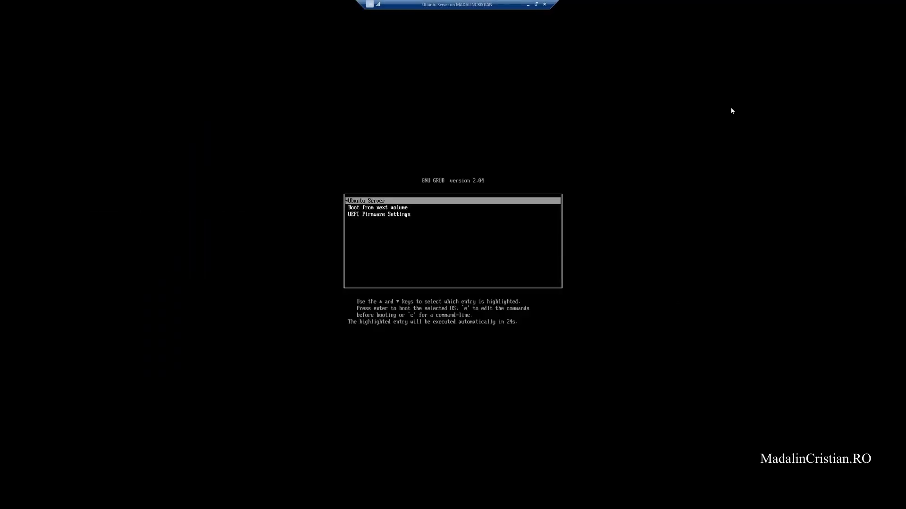
key(Return)
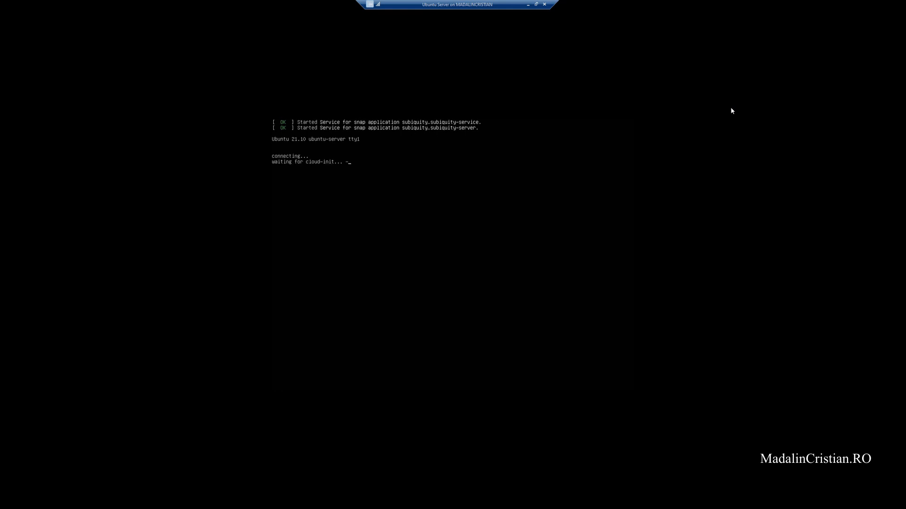
Accept English, the default keyboard layout and Ubuntu Server as the install type
key(Return)
key(Return)
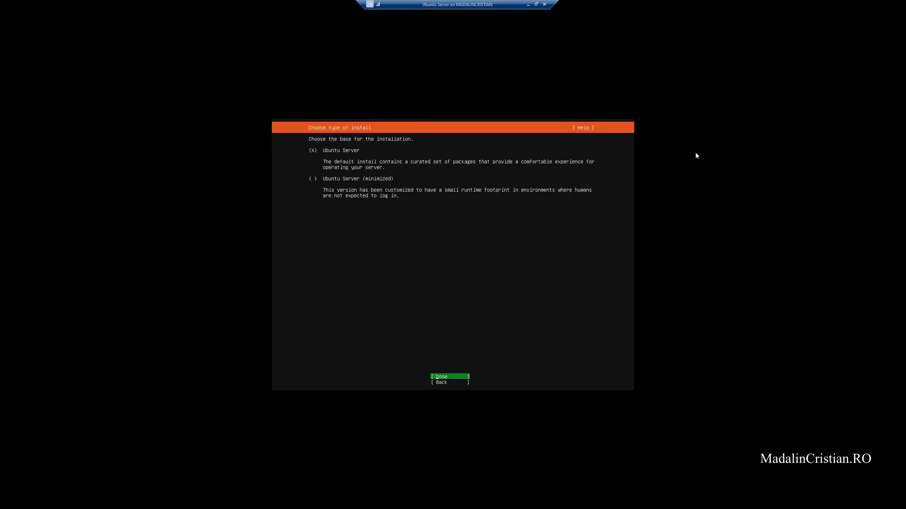
key(Down)
key(Up)
key(Up)
key(Down)
key(Return)
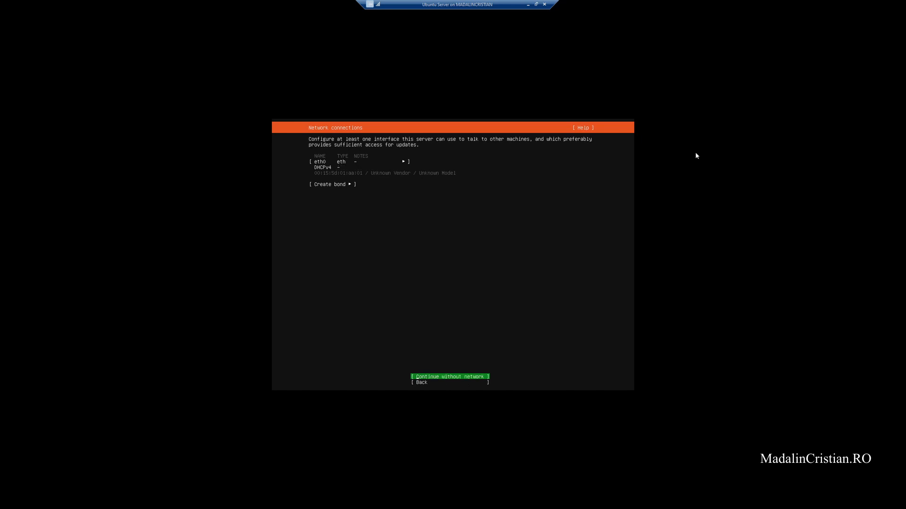
Keep default network and no proxy, and accept the guided whole-disk LVM storage layout
key(Return)
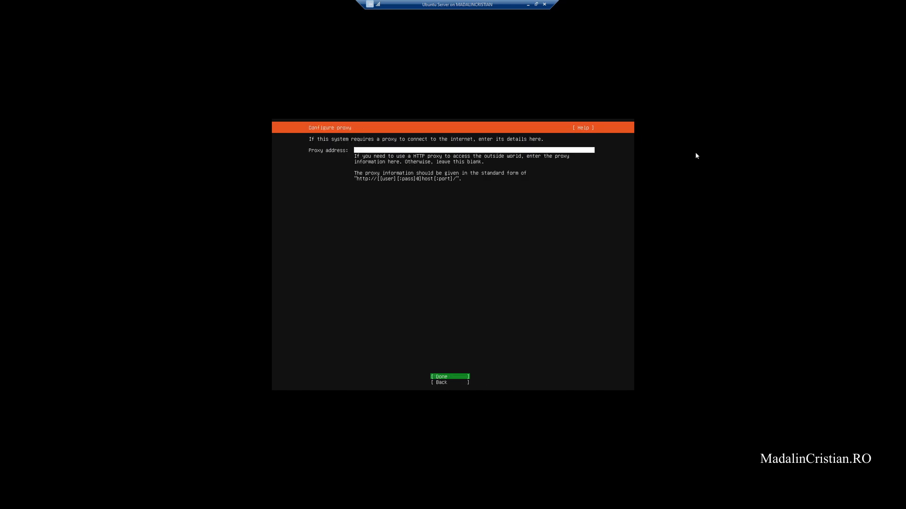
key(Return)
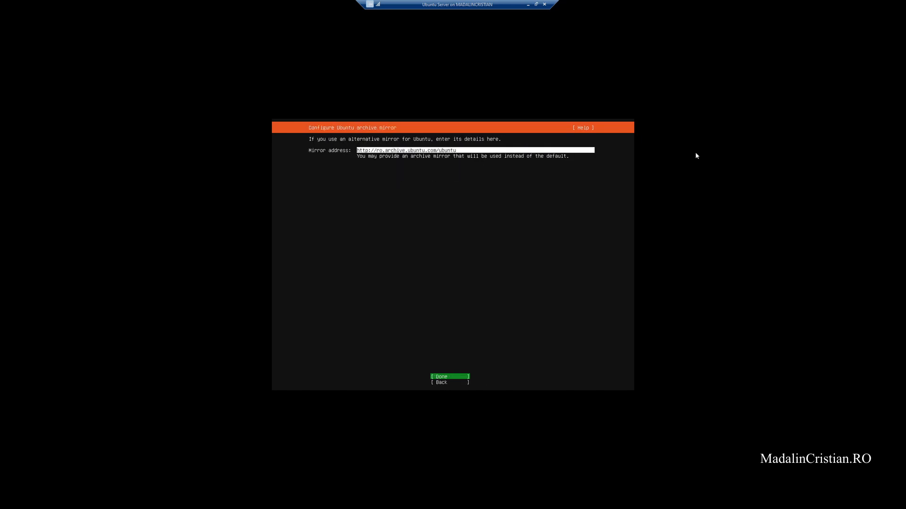
key(Return)
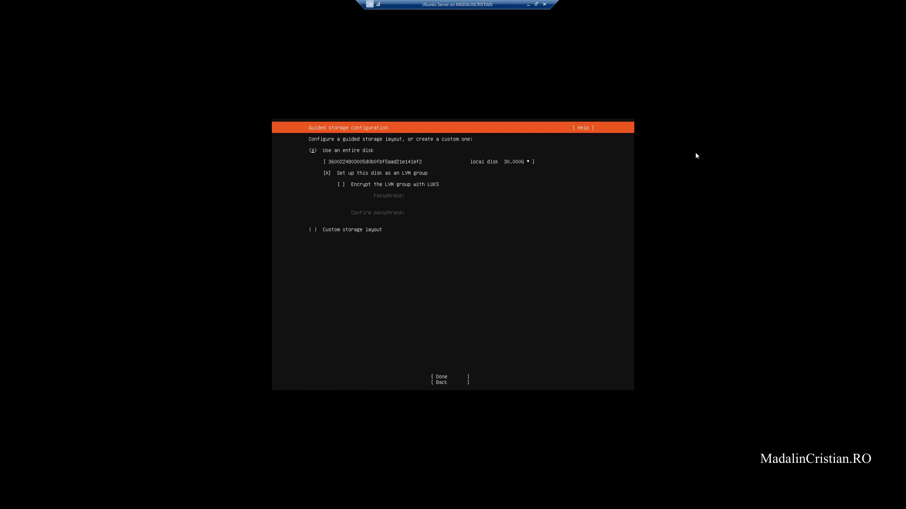
key(Down)
key(Down)
key(Down)
key(Return)
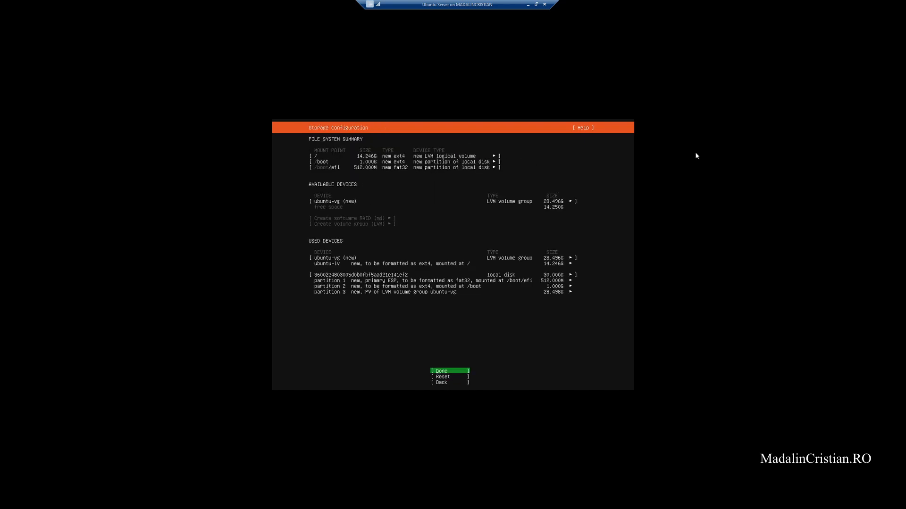
key(Return)
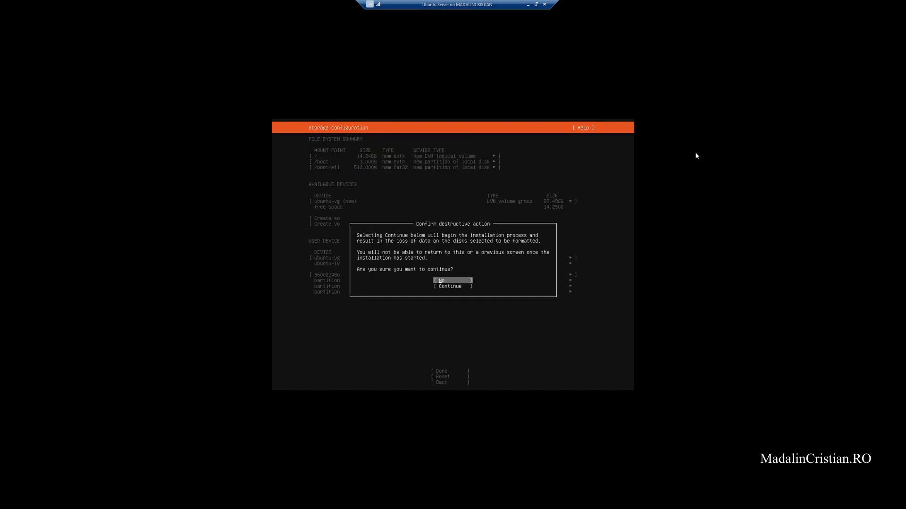
key(Down)
Confirm the destructive install, then enter the user's name and the server's name
key(Return)
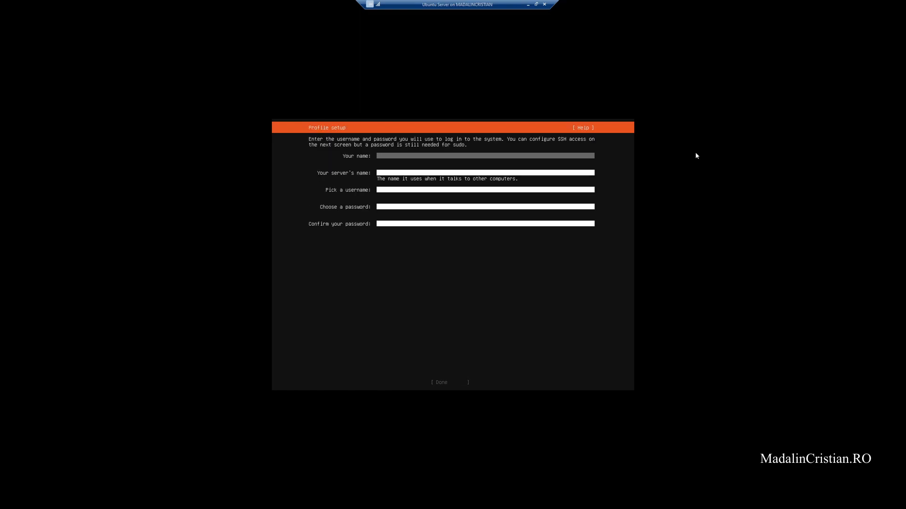
text(Madalin Cristian)
key(Tab)
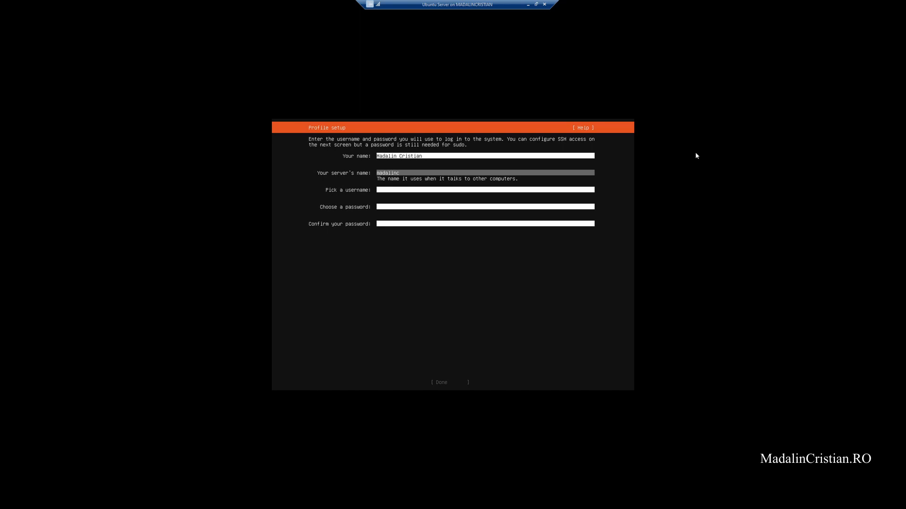
text(madalincristianro)
Keep username 'ubuntu', enter and confirm the password, and submit the profile
key(Tab)
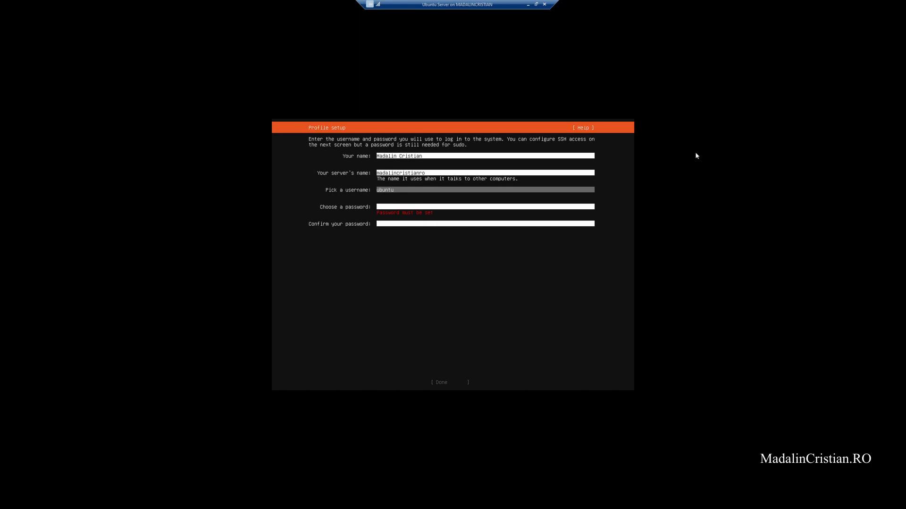
key(Tab)
text(*)
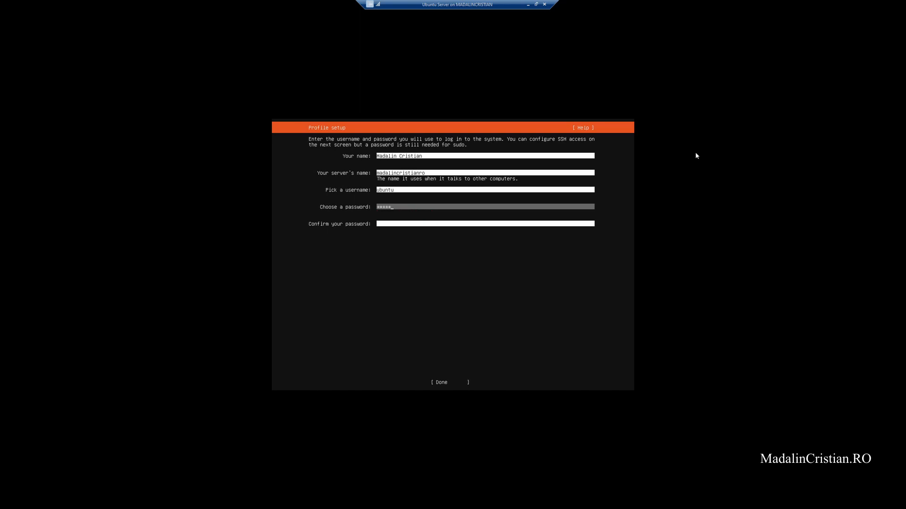
key(Tab)
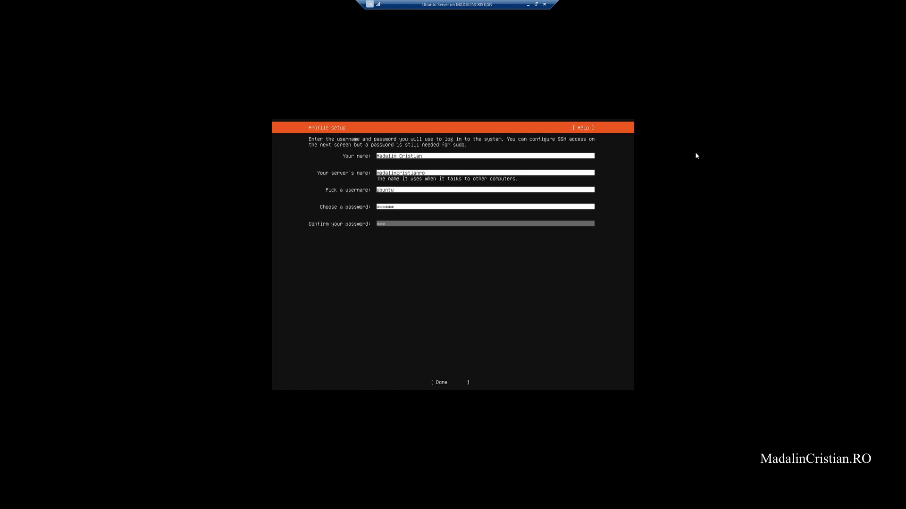
key(Tab)
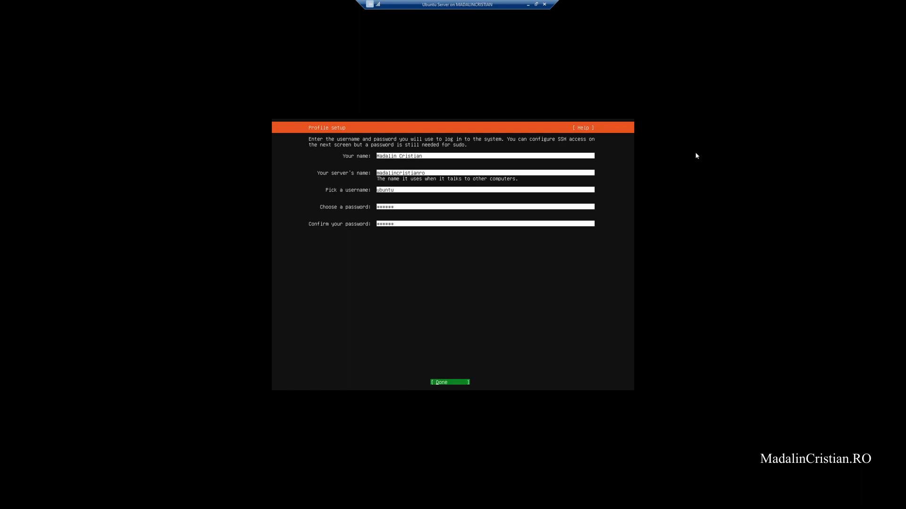
key(Return)
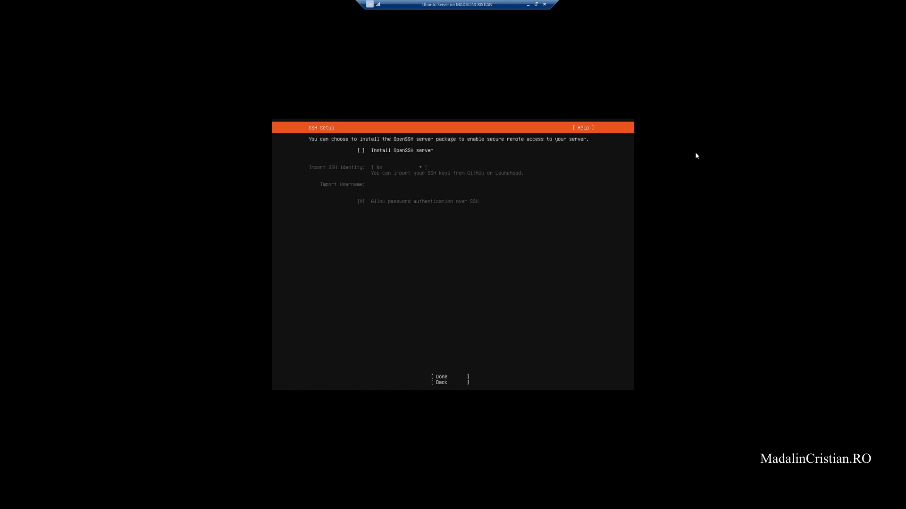
Skip the OpenSSH server and featured snaps, letting the installation run to completion
key(Tab)
key(Return)
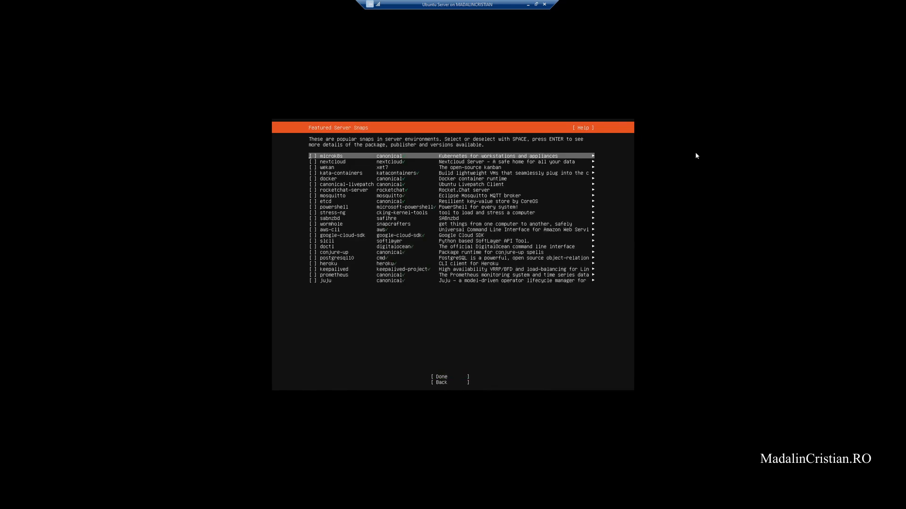
key(Tab)
key(Return)
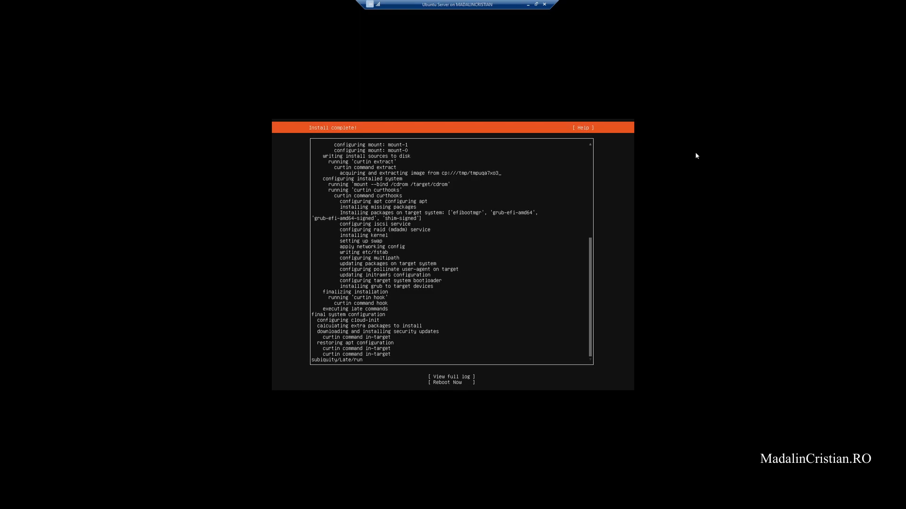
Choose Reboot Now to restart into the newly installed system
key(Tab)
key(Down)
key(Return)
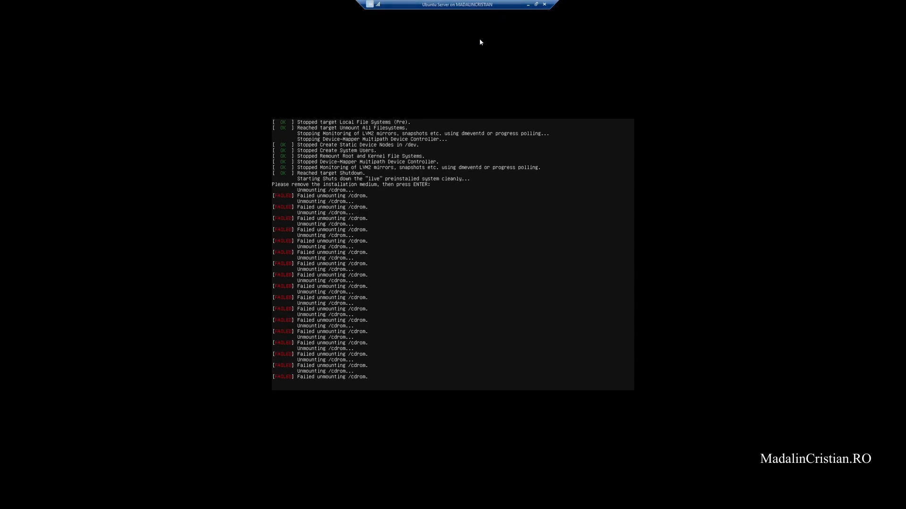
Restore the VM window, check the DVD drive media, and reset the stalled VM
click(536, 5)
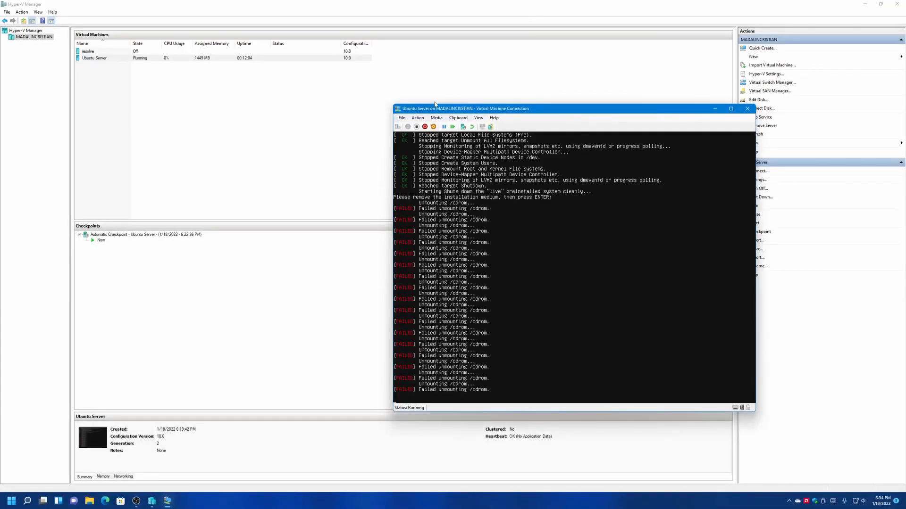
click(441, 119)
mouse_move(456, 126)
click(452, 126)
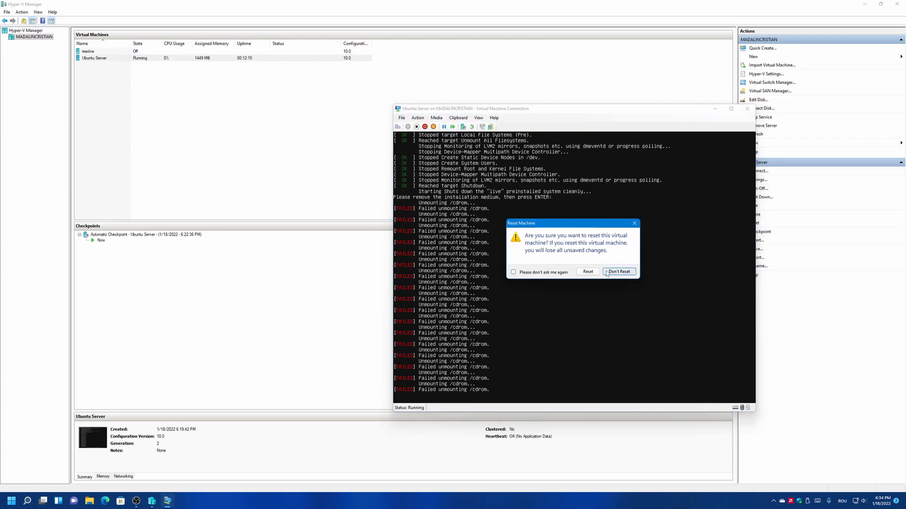
click(588, 272)
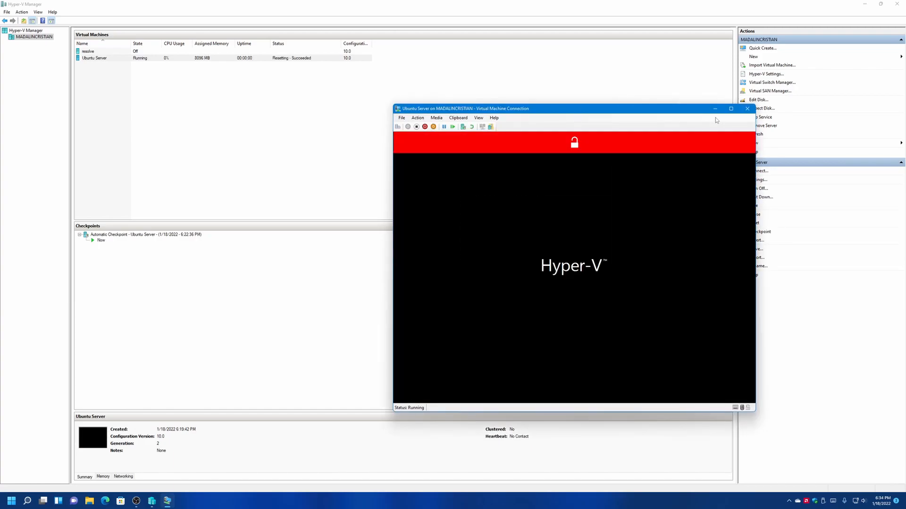
Maximize the VM Connection window and enter username 'ubuntu' at the Ubuntu 21.10 login prompt
click(731, 109)
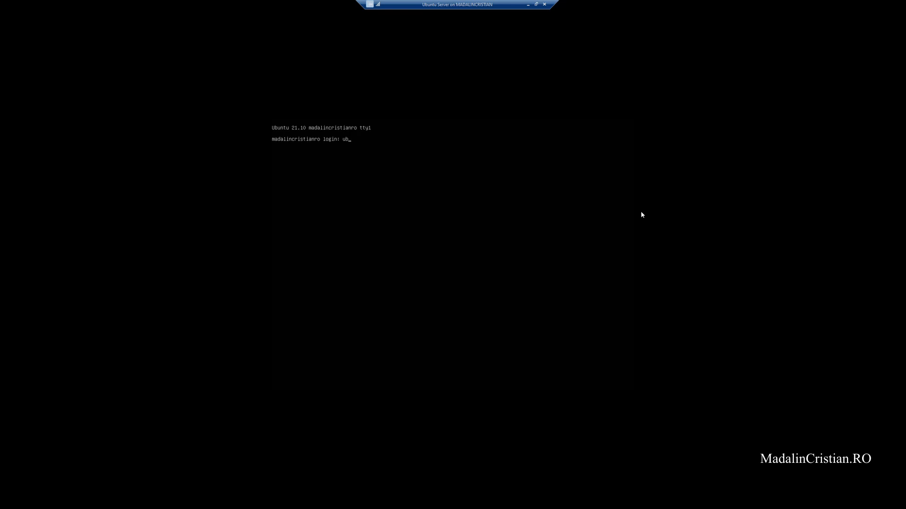
text(tu)
key(Return)
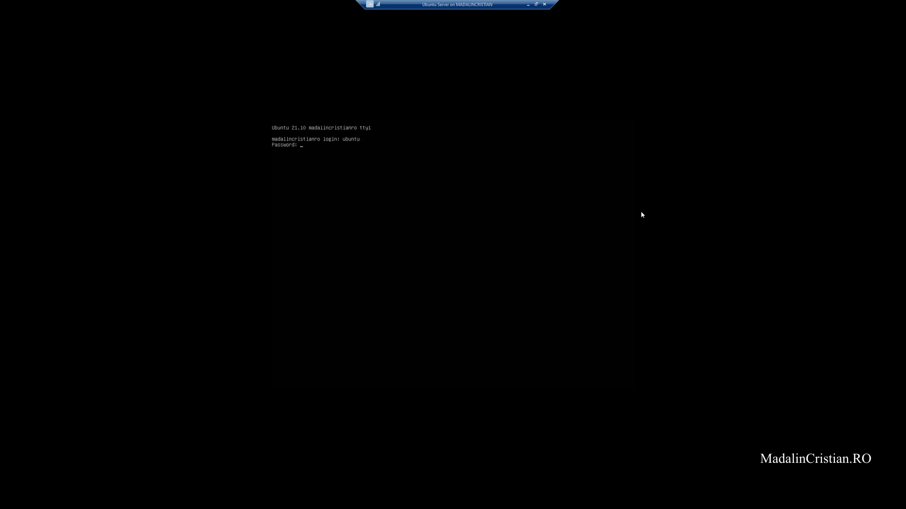